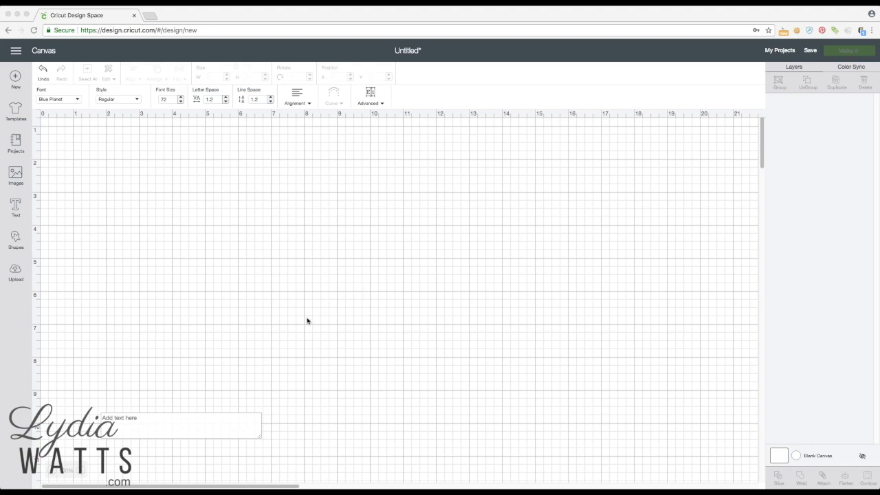
# Step: Enter "Happy Birthday" in the new text box and move the text to about X 9.2, Y 4.6
pyautogui.click(220, 419)
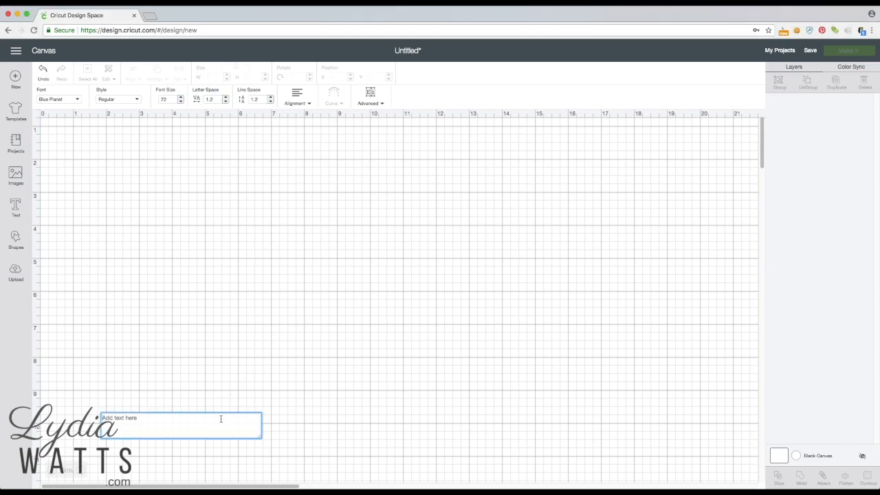
pyautogui.write('Happ')
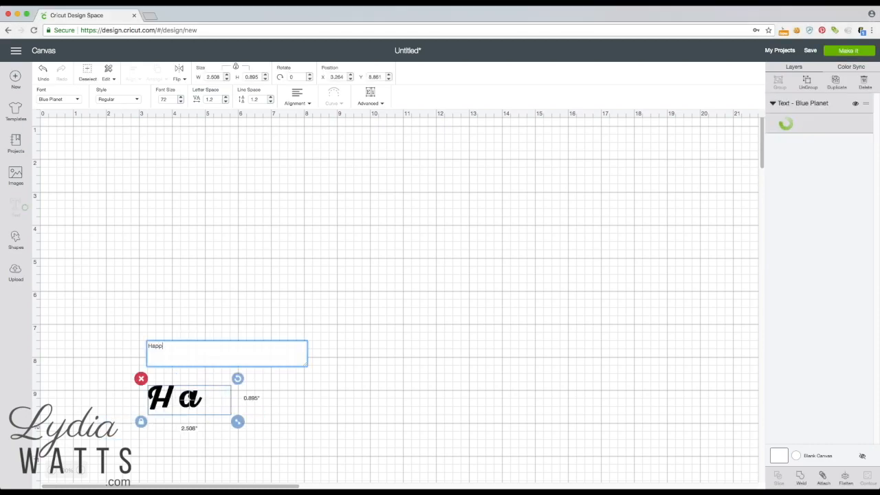
pyautogui.write('y Birthday')
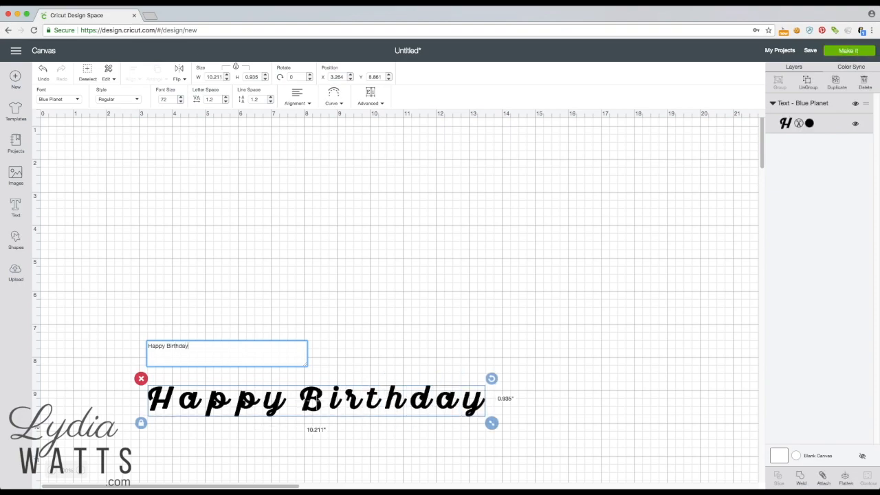
pyautogui.click(300, 395)
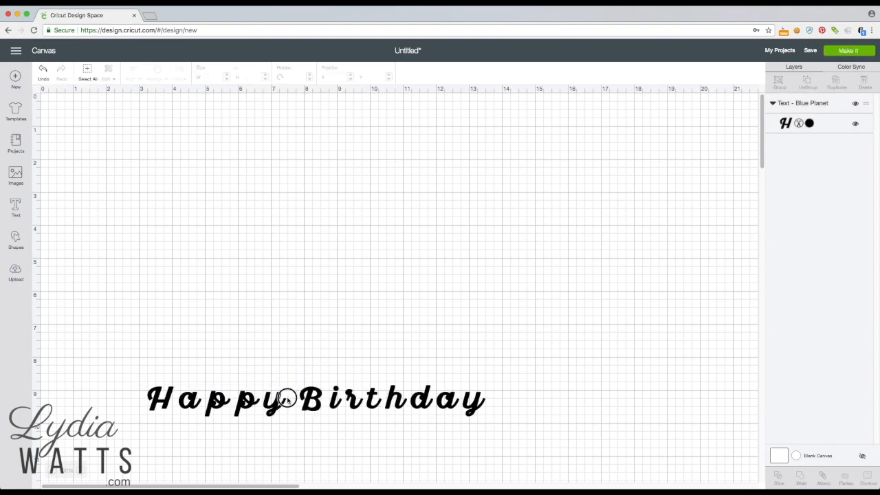
pyautogui.click(244, 406)
pyautogui.moveTo(244, 406); pyautogui.dragTo(440, 259)
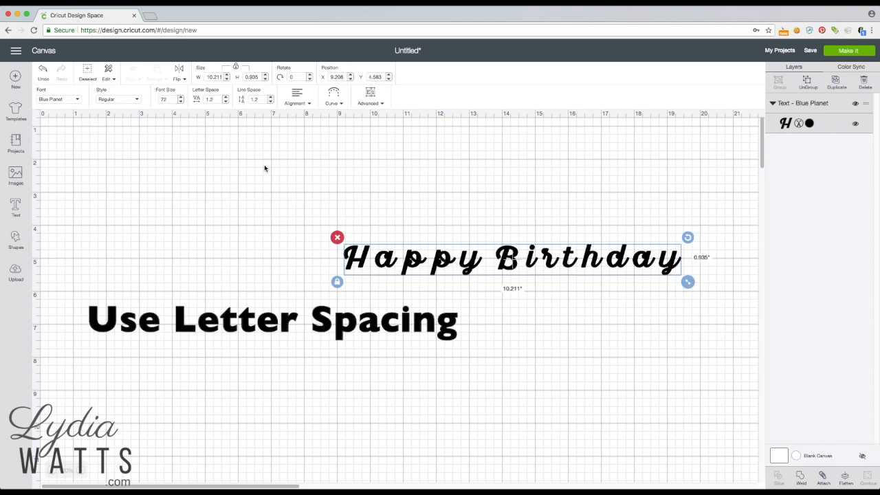
# Step: Reduce the letter spacing of the "Happy Birthday" text to -1.1 so the script letters join
pyautogui.click(226, 101)
pyautogui.click(226, 102)
pyautogui.click(226, 101)
pyautogui.click(226, 101)
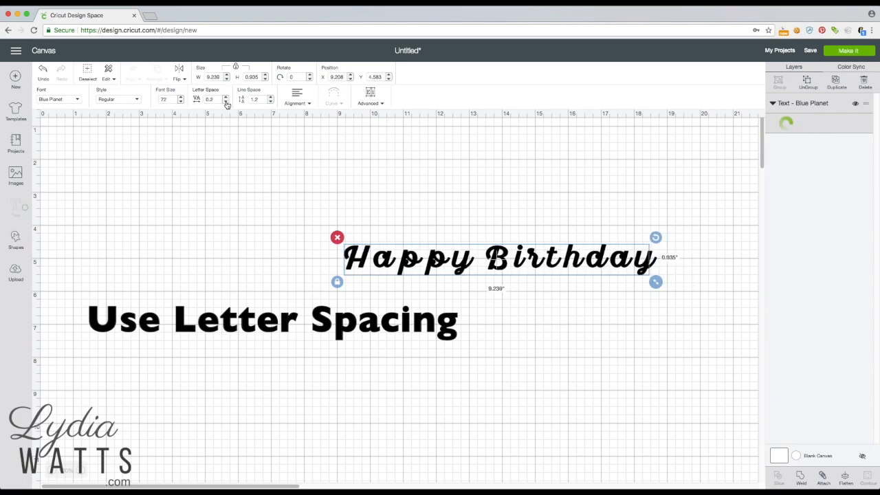
pyautogui.click(225, 102)
pyautogui.click(225, 101)
pyautogui.click(225, 101)
pyautogui.click(225, 102)
pyautogui.click(226, 101)
pyautogui.click(226, 101)
pyautogui.click(226, 102)
pyautogui.click(225, 101)
pyautogui.click(225, 102)
pyautogui.click(225, 102)
pyautogui.click(225, 102)
pyautogui.click(225, 102)
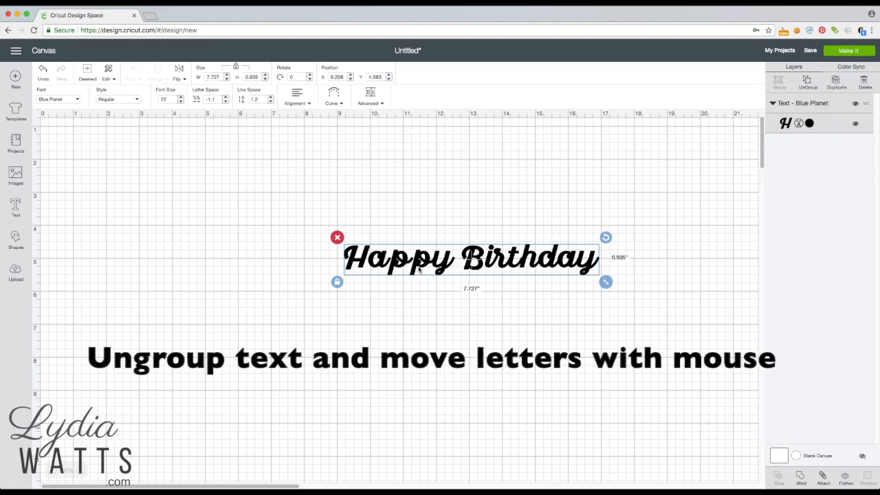
# Step: Ungroup the text into separate letters and fine-tune the t, r and i of "Birthday" along the same horizontal line
pyautogui.click(807, 82)
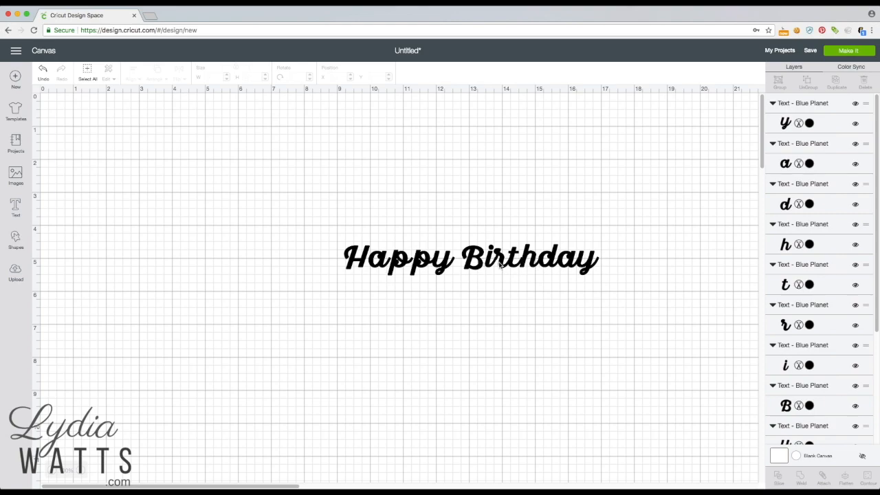
pyautogui.click(509, 265)
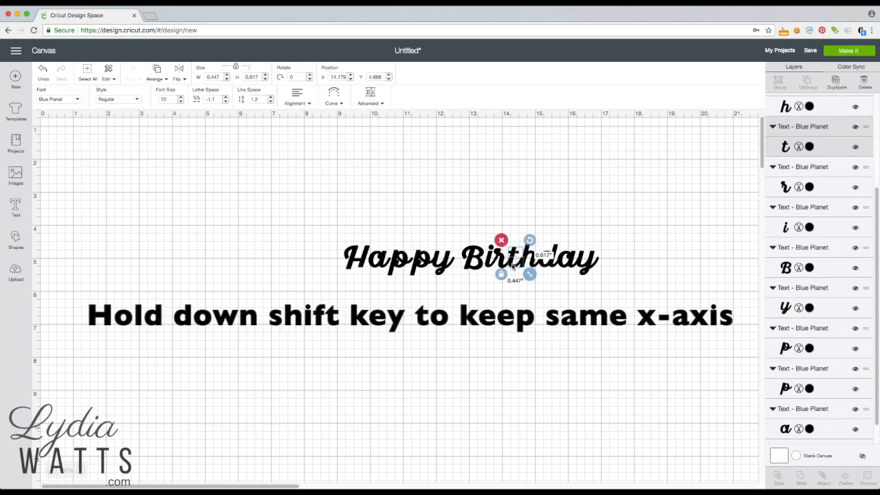
pyautogui.click(512, 265)
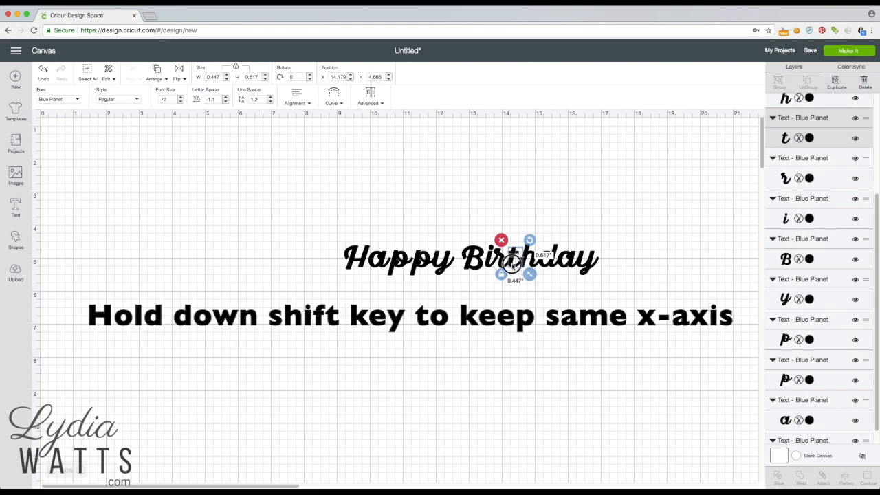
pyautogui.click(509, 289)
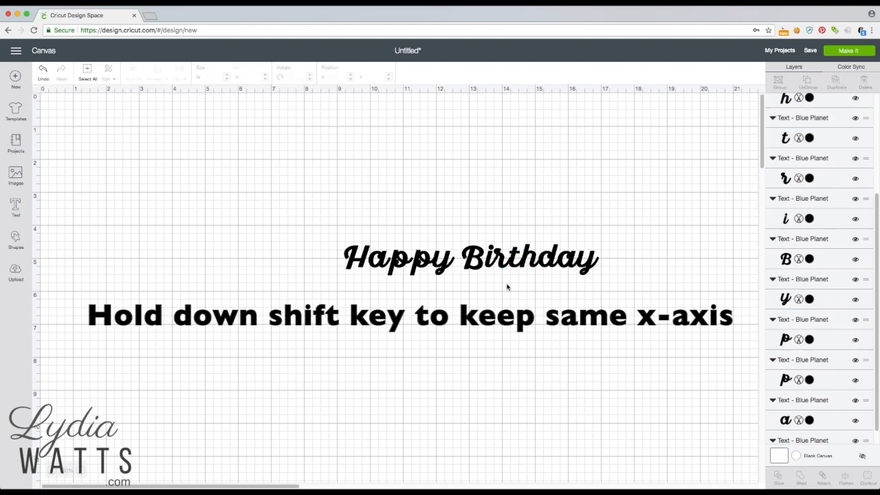
pyautogui.click(501, 265)
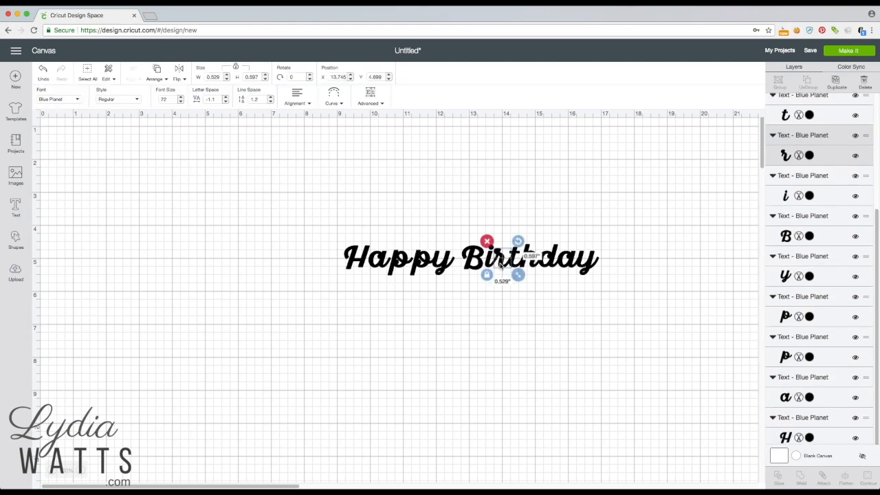
pyautogui.click(497, 289)
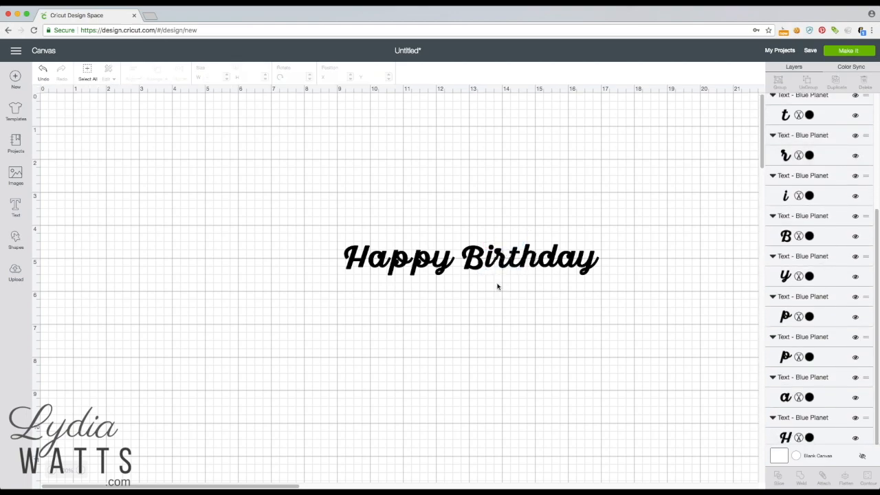
pyautogui.click(488, 265)
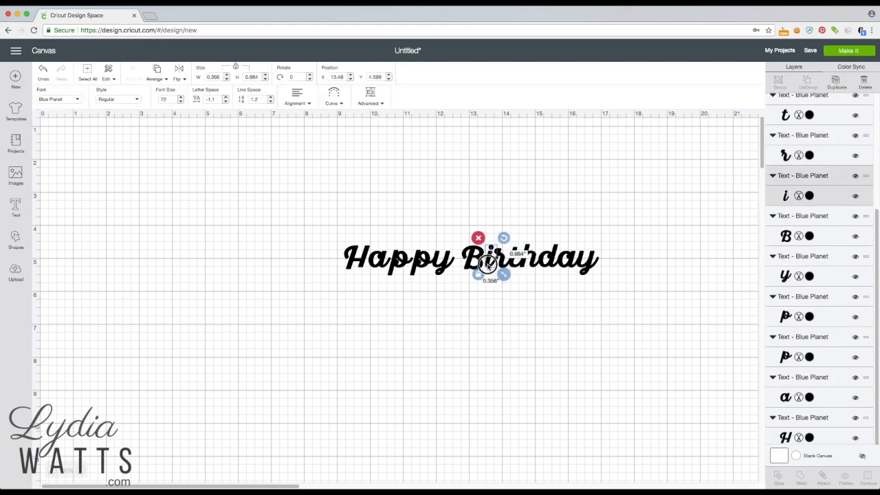
pyautogui.click(494, 297)
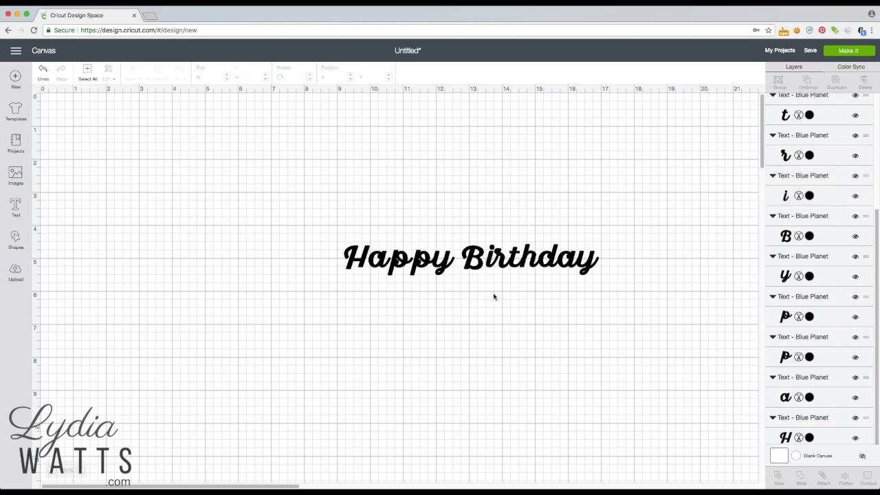
# Step: Shift the B of "Birthday" closer to the i, and the H of "Happy" closer to the a at about X 9.57
pyautogui.click(472, 260)
pyautogui.moveTo(472, 259); pyautogui.dragTo(476, 261)
pyautogui.click(473, 284)
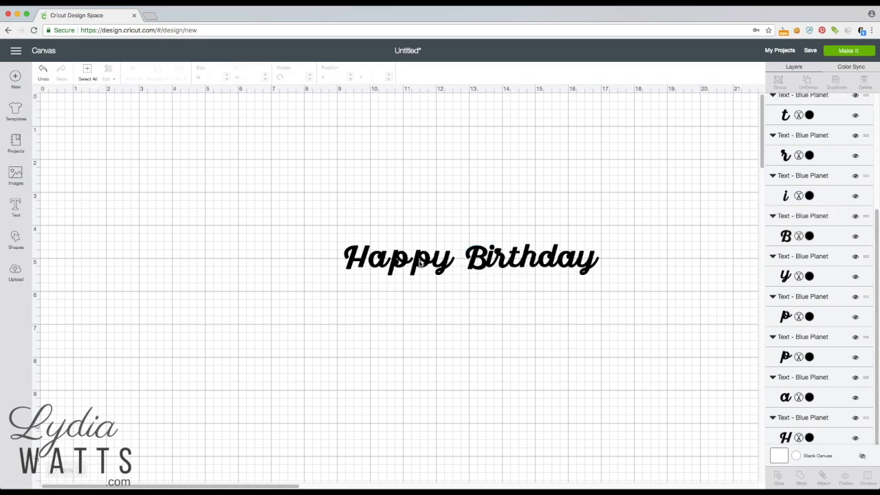
pyautogui.moveTo(401, 265); pyautogui.dragTo(373, 266)
pyautogui.click(383, 265)
pyautogui.click(359, 265)
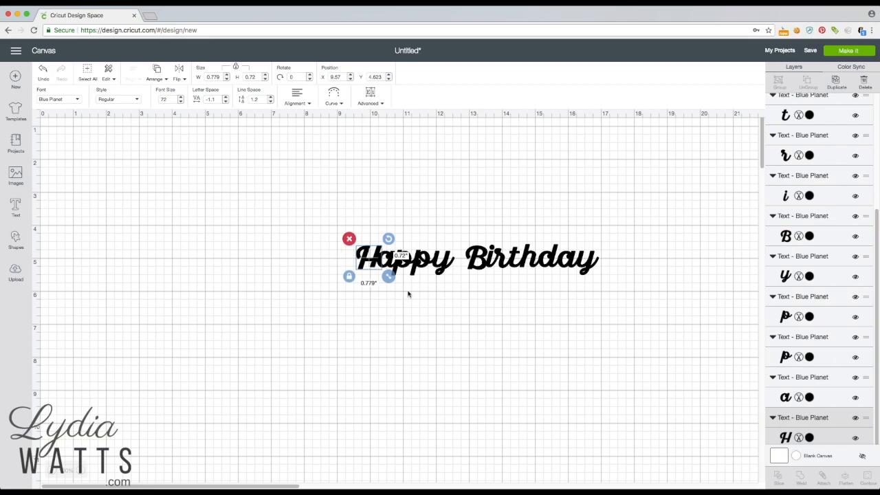
pyautogui.click(325, 277)
# Step: Weld all the letters into one shape and move it to about X 11.04, Y 3.9
pyautogui.moveTo(335, 235); pyautogui.dragTo(625, 280)
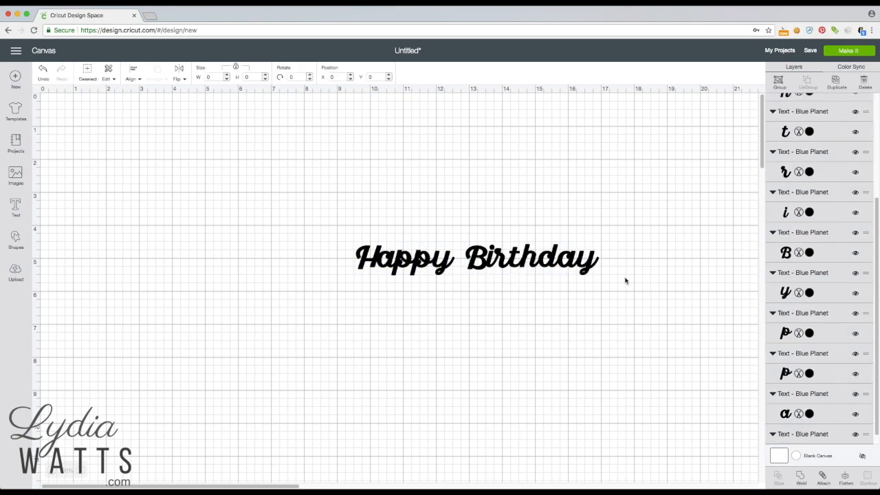
pyautogui.click(800, 479)
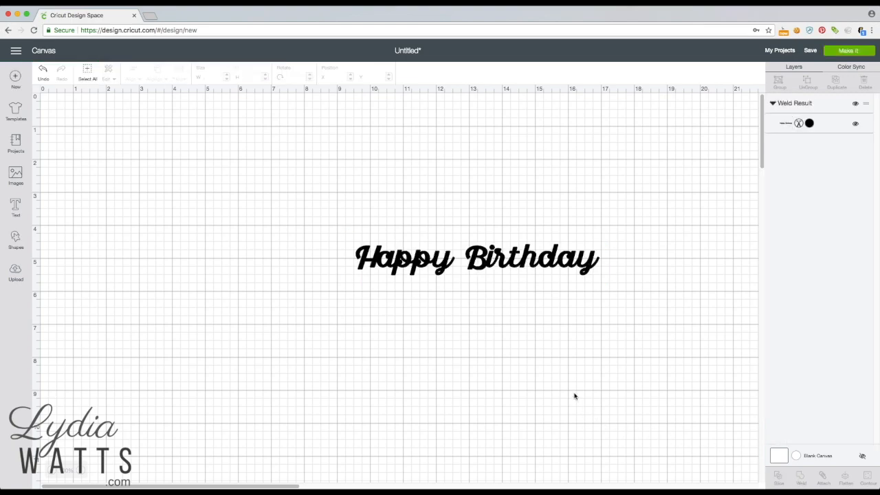
pyautogui.moveTo(558, 257); pyautogui.dragTo(600, 236)
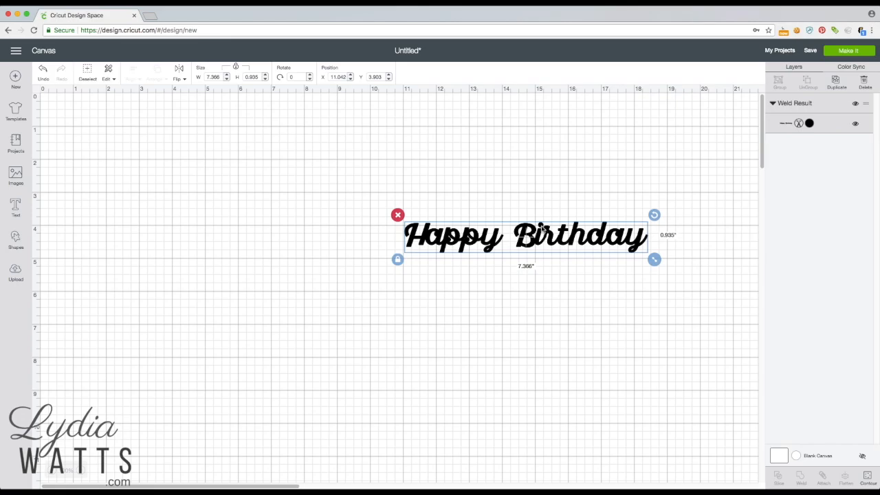
# Step: Preview the welded text on the cutting mat, then return to the canvas and delete it
pyautogui.click(839, 54)
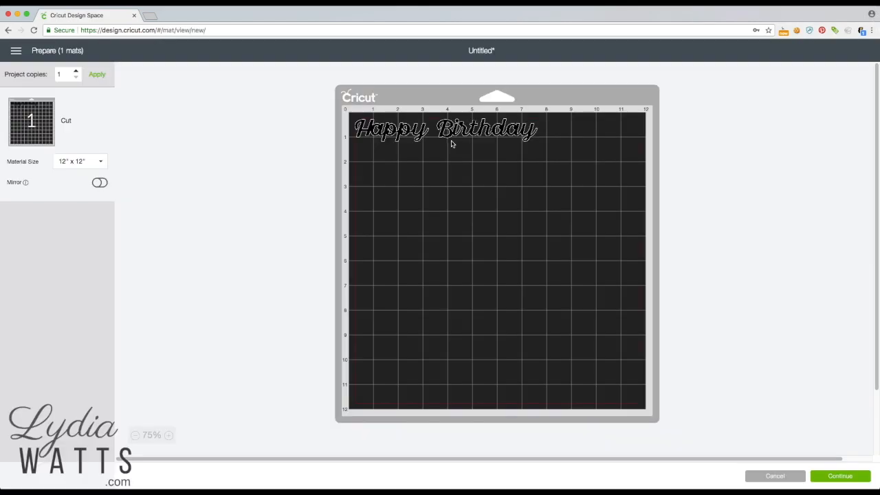
pyautogui.click(775, 476)
pyautogui.click(440, 241)
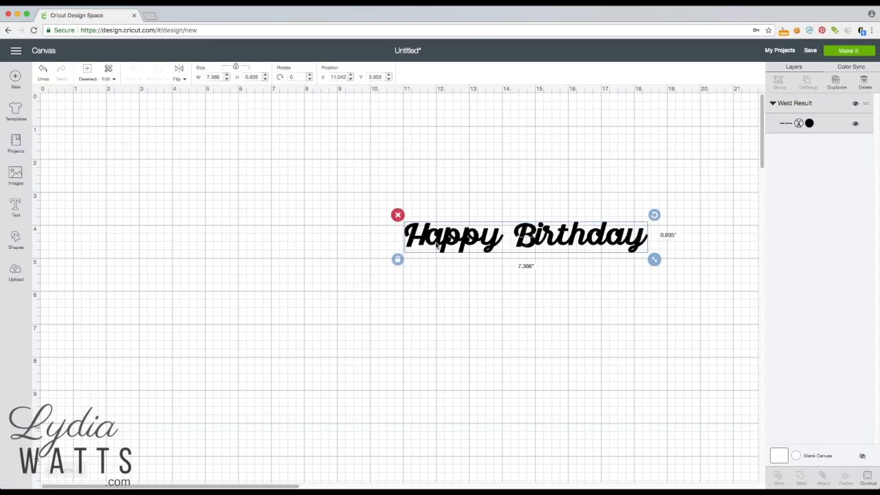
pyautogui.click(397, 215)
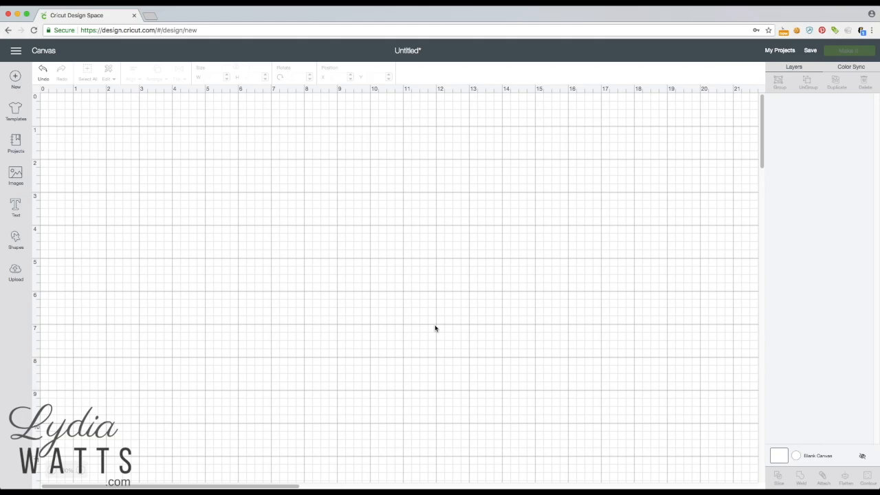
# Step: Switch to FontLab Pad and move its window toward the middle of the screen
pyautogui.press('super+Tab')
pyautogui.press('super+Tab')
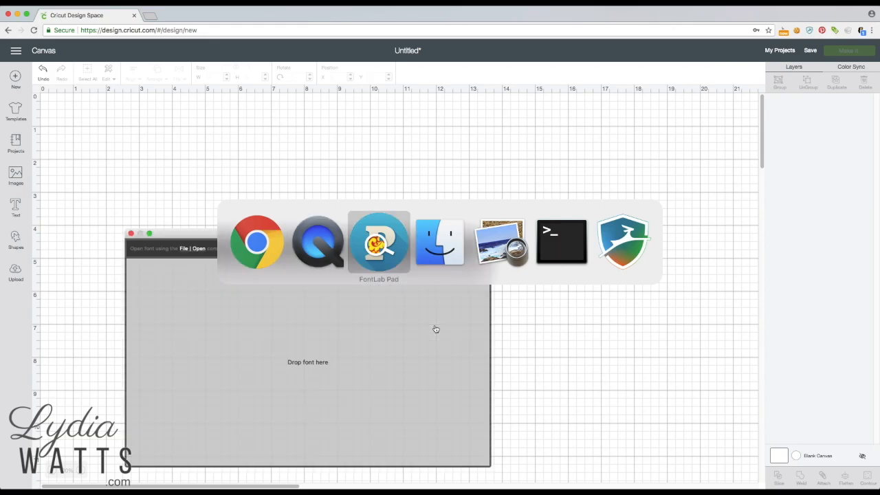
pyautogui.moveTo(282, 238); pyautogui.dragTo(364, 211)
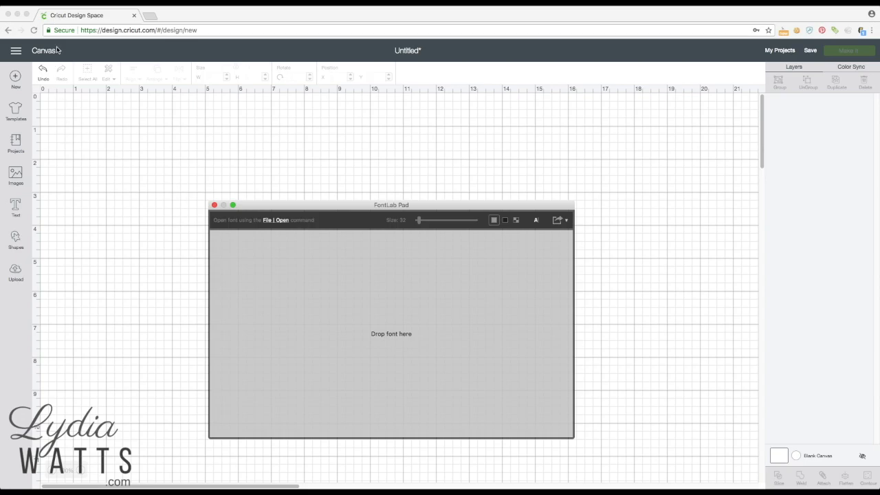
# Step: Filter the installed fonts by "Blue" and open Blue Planet Regular
pyautogui.click(76, 6)
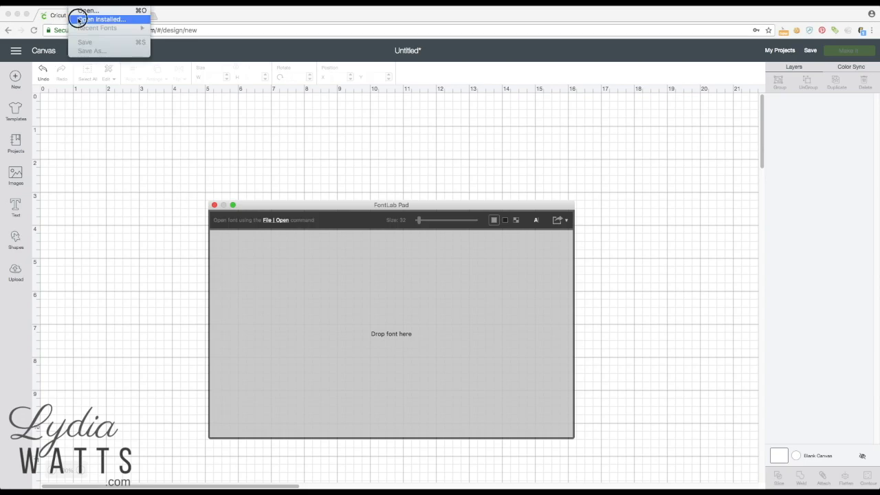
pyautogui.click(77, 19)
pyautogui.click(458, 222)
pyautogui.scroll(-5, 384, 286)
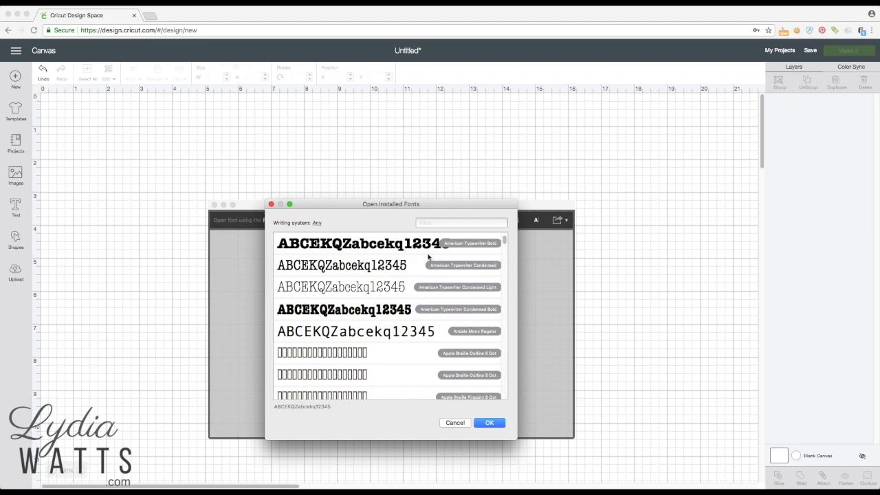
pyautogui.click(432, 224)
pyautogui.write('black')
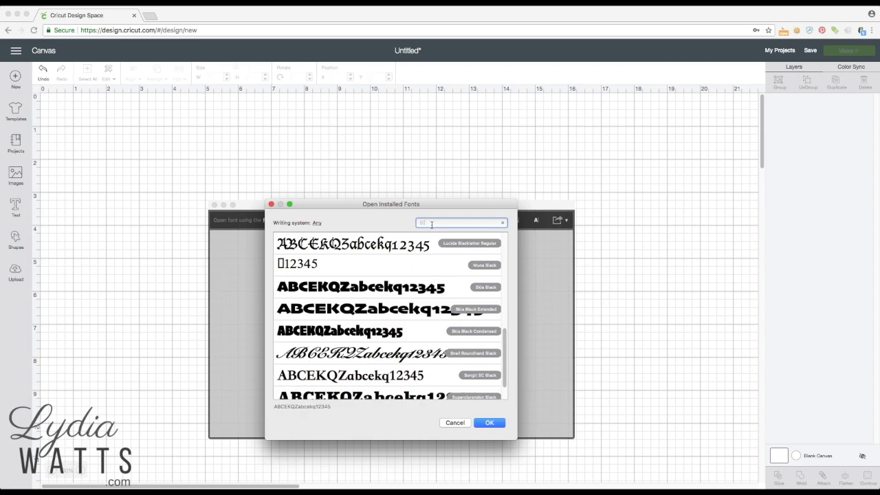
pyautogui.write('ue')
pyautogui.click(424, 241)
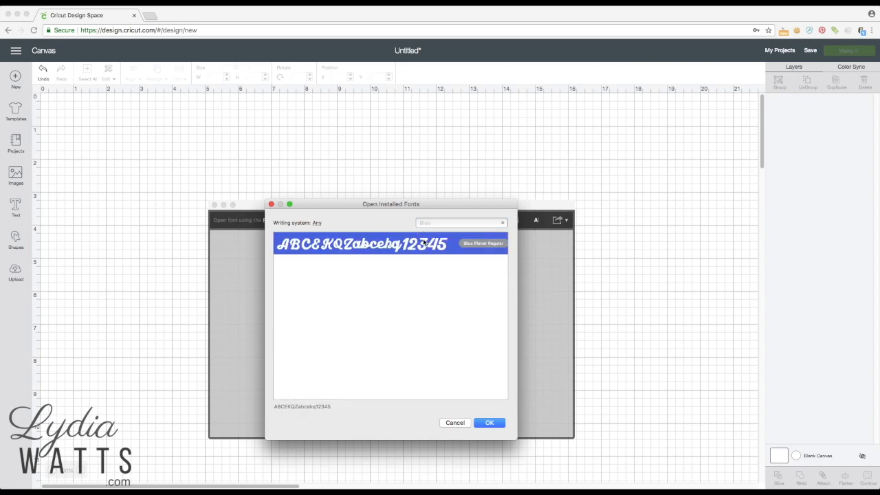
pyautogui.click(492, 424)
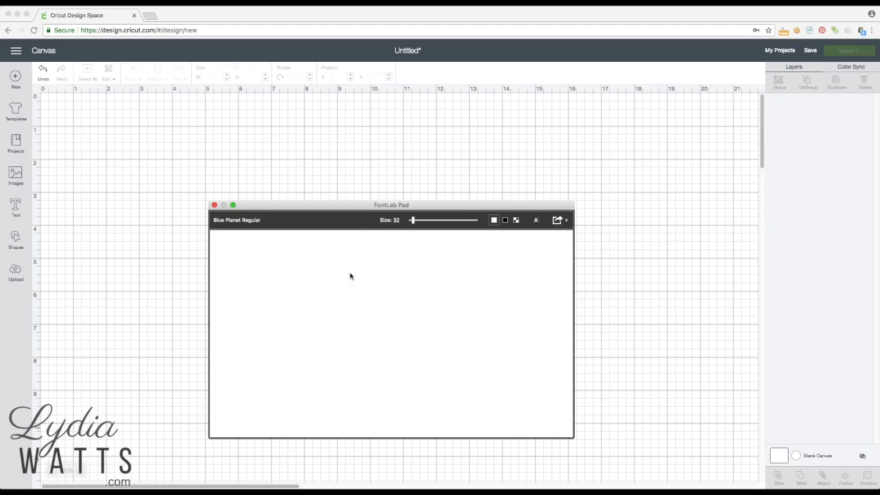
# Step: Write "Happy Birthday" in Blue Planet Regular and choose SVG as the format for saving it
pyautogui.write('Happy Birthday')
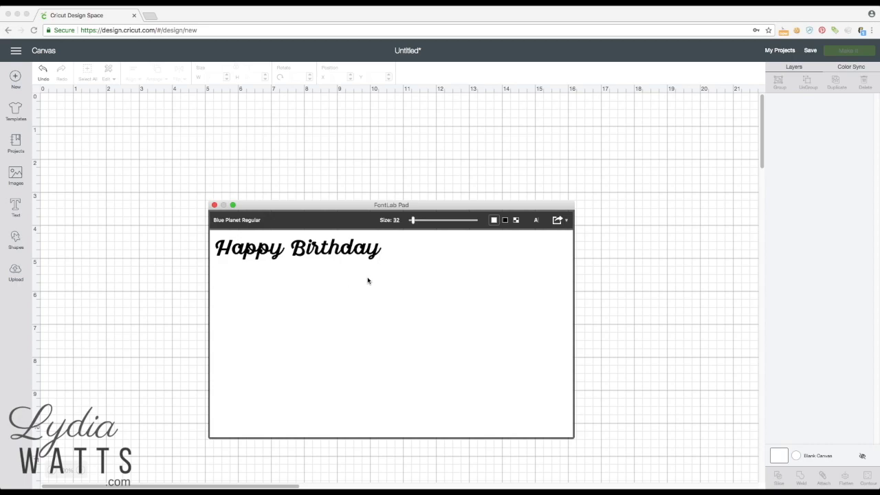
pyautogui.click(565, 221)
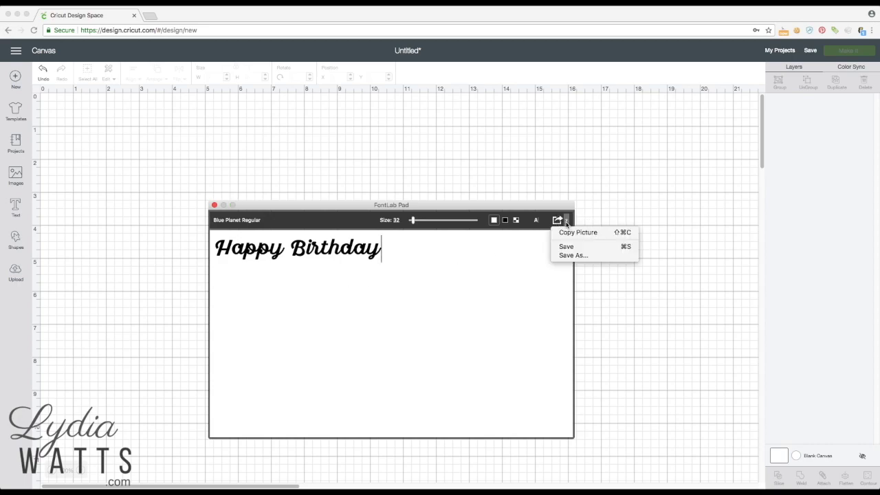
pyautogui.click(570, 255)
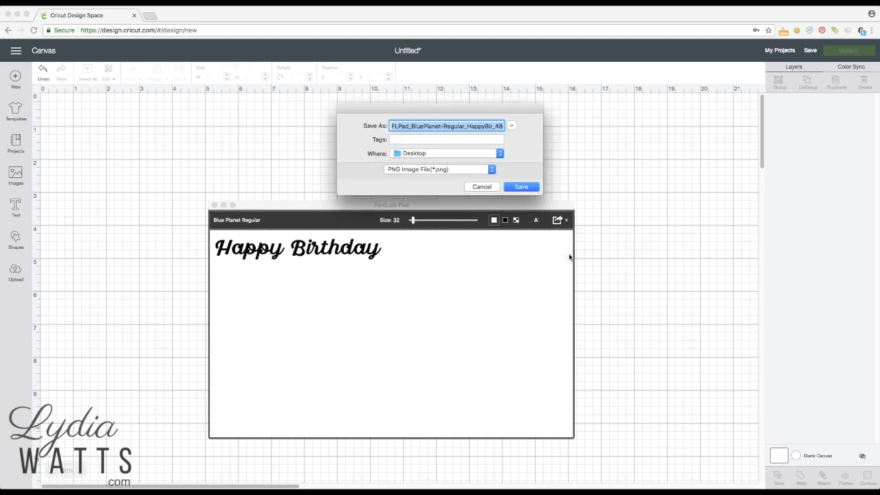
pyautogui.click(431, 173)
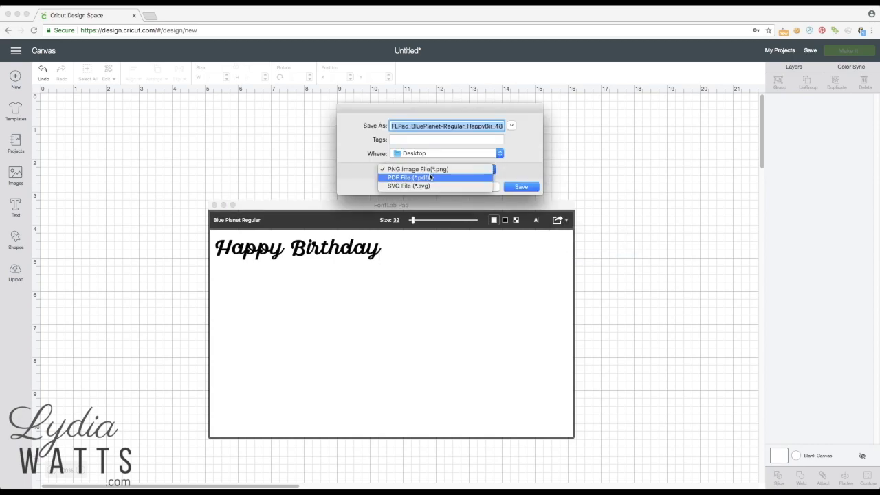
pyautogui.click(429, 186)
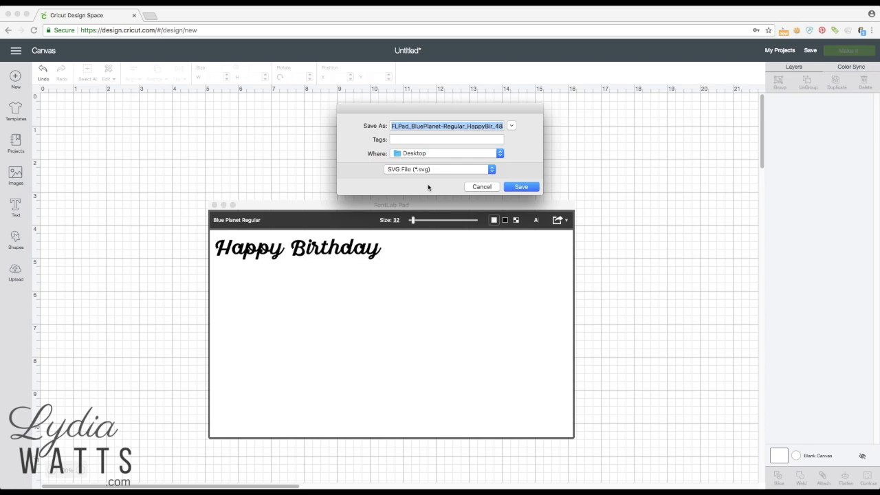
# Step: Save the file to the Desktop as "HappyBirthday BluePlanet" and close the FontLab Pad window
pyautogui.click(419, 128)
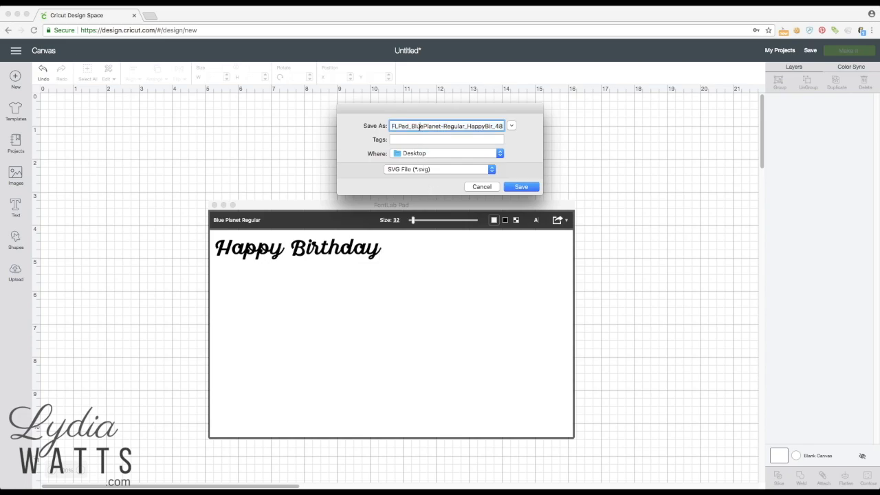
pyautogui.write('Happ')
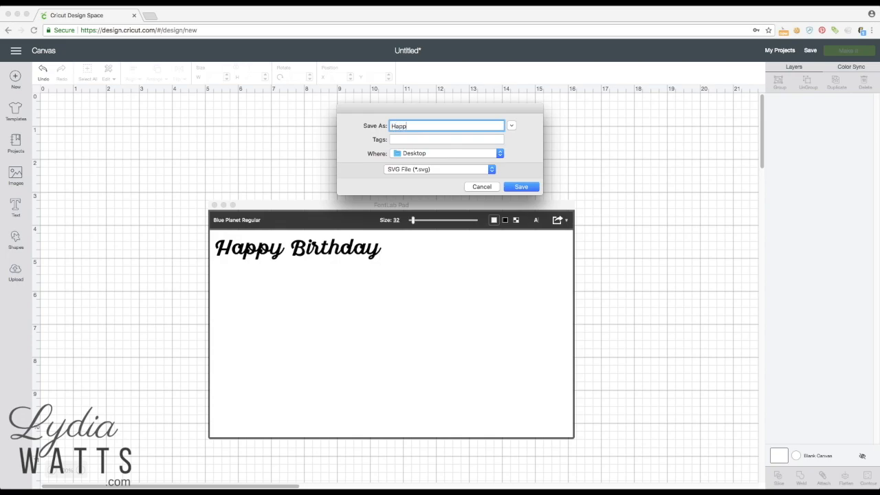
pyautogui.write('thday BluePlanet')
pyautogui.click(521, 187)
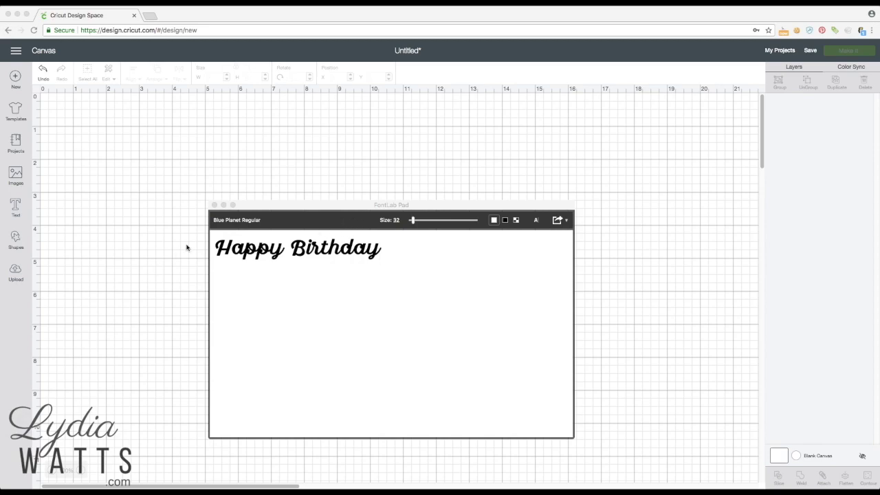
pyautogui.click(214, 205)
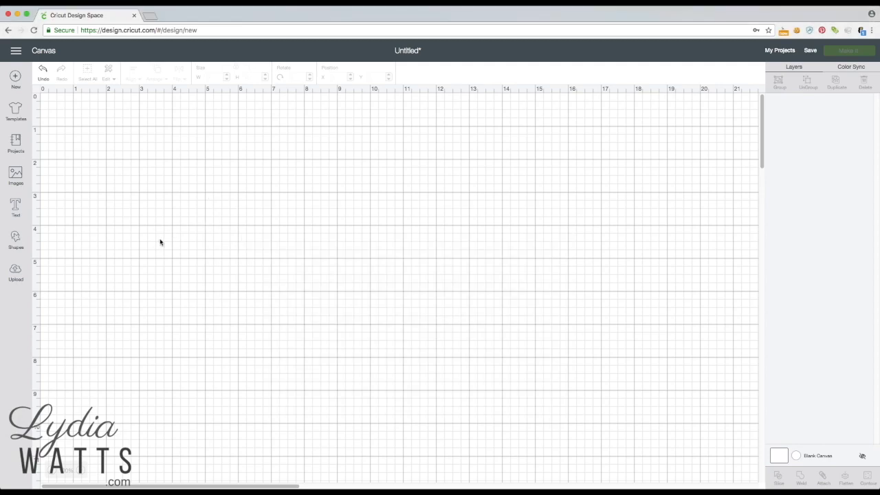
# Step: Upload the HappyBirthday BluePlanet SVG from the Desktop to Cricut Design Space and insert it on the canvas
pyautogui.click(14, 272)
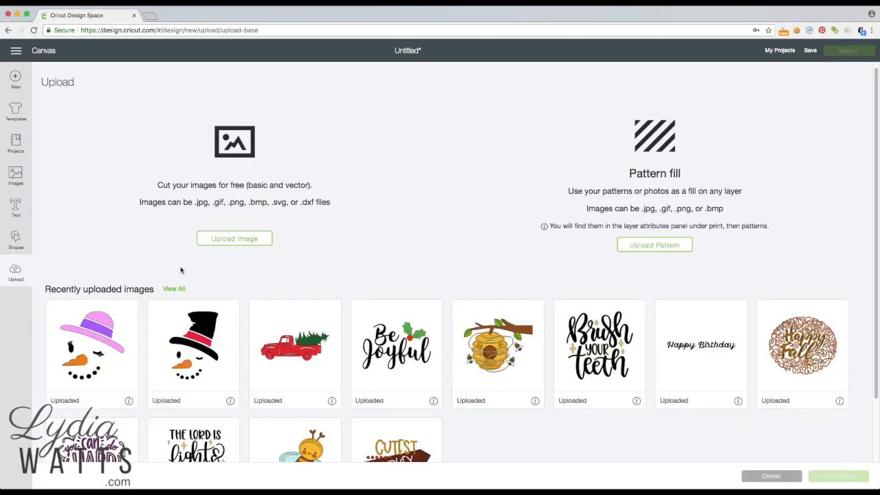
pyautogui.click(213, 245)
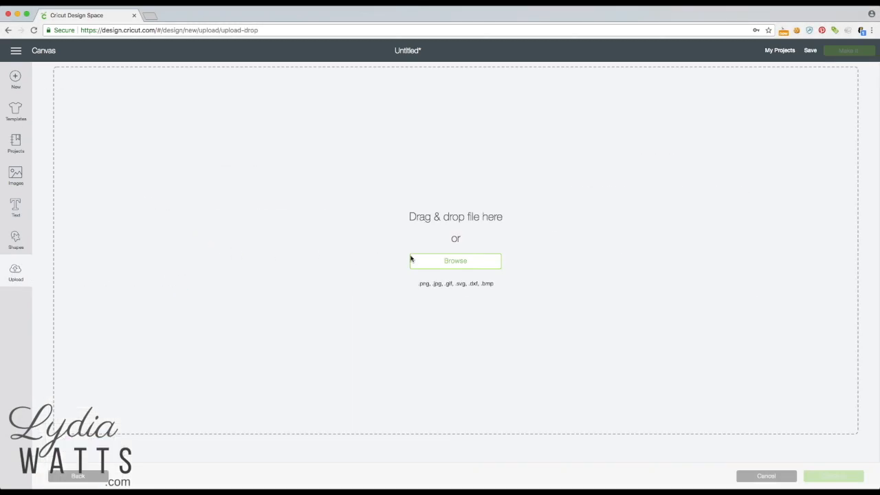
pyautogui.click(435, 261)
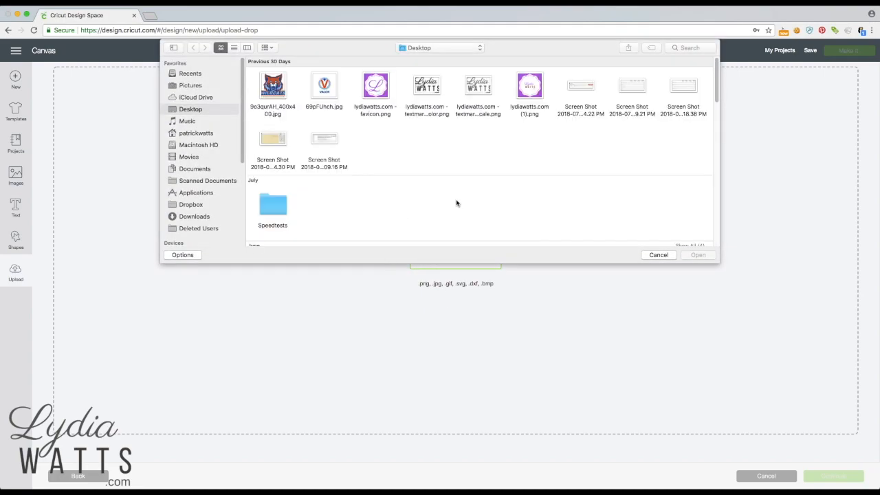
pyautogui.scroll(-15, 444, 208)
pyautogui.scroll(-2, 435, 220)
pyautogui.doubleClick(273, 210)
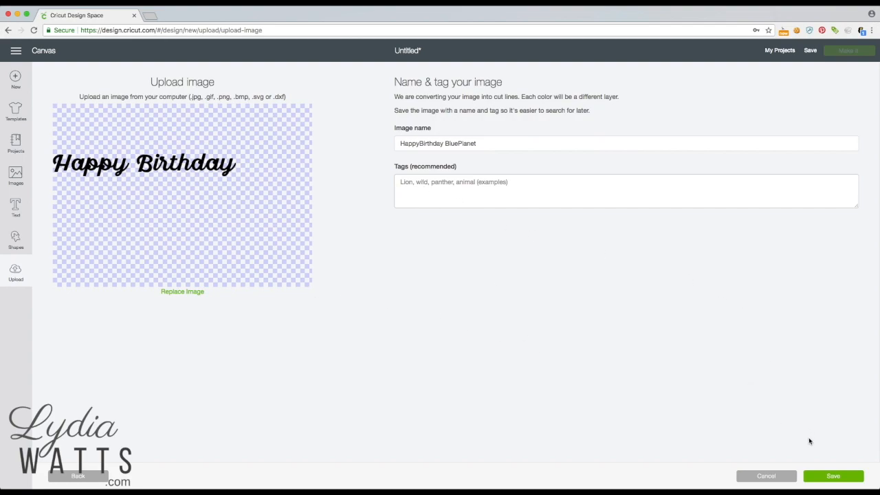
pyautogui.click(840, 477)
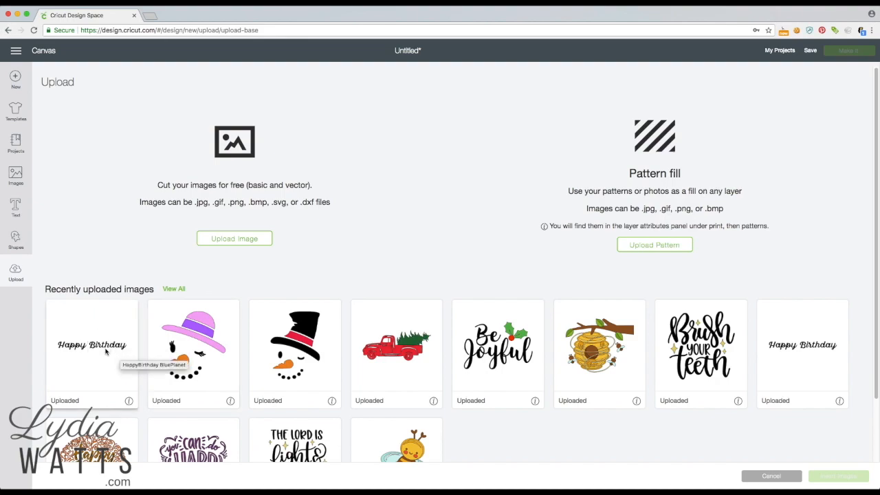
pyautogui.click(106, 351)
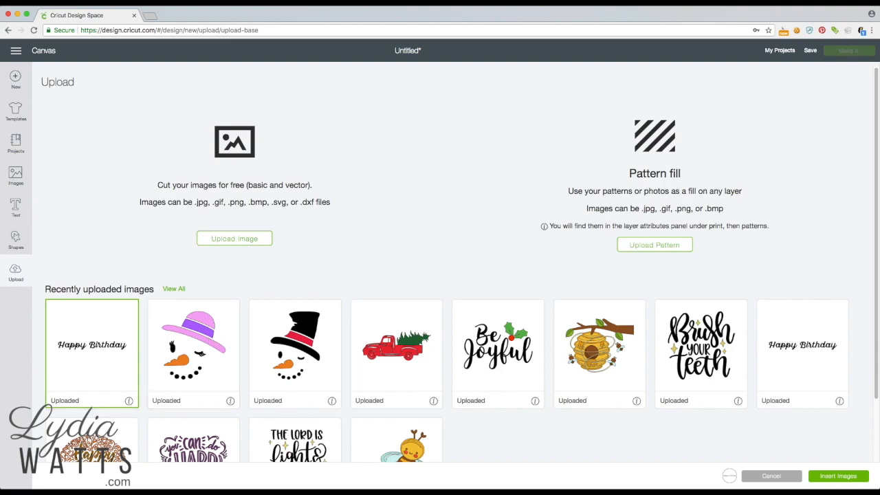
pyautogui.click(843, 478)
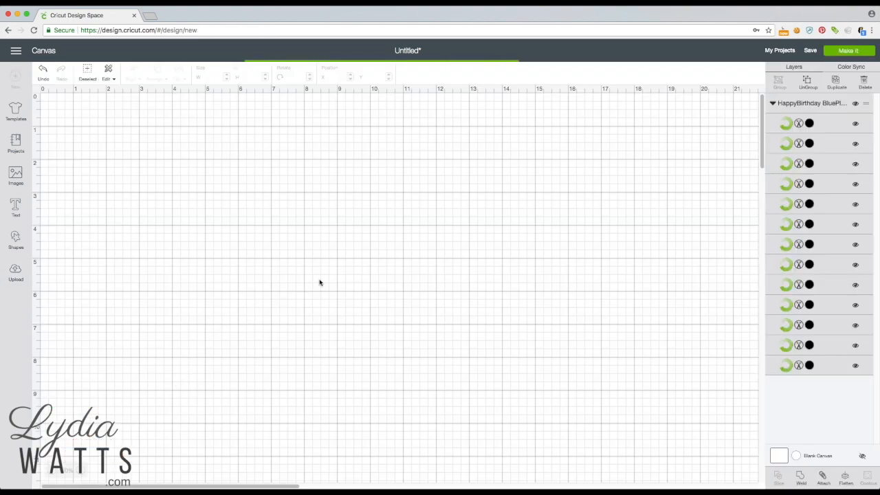
# Step: Enlarge the Happy Birthday image to about 7.6 × 0.94 inches and move it to about X 11.5, Y 3.2
pyautogui.moveTo(221, 184); pyautogui.dragTo(547, 203)
pyautogui.click(233, 180)
pyautogui.moveTo(602, 219); pyautogui.dragTo(690, 252)
pyautogui.moveTo(540, 208); pyautogui.dragTo(510, 218)
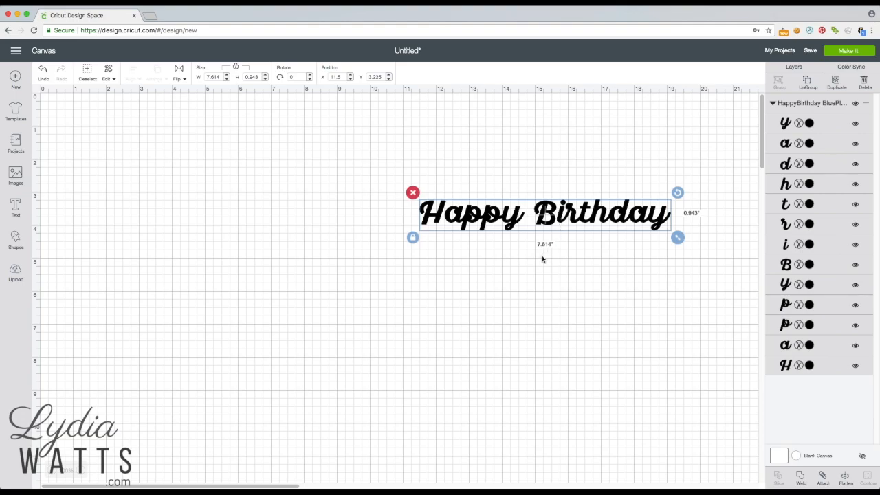
# Step: Ungroup the lettering and nudge the H and the B slightly right, closer to the letters that follow them
pyautogui.click(807, 80)
pyautogui.click(428, 212)
pyautogui.moveTo(428, 211); pyautogui.dragTo(432, 211)
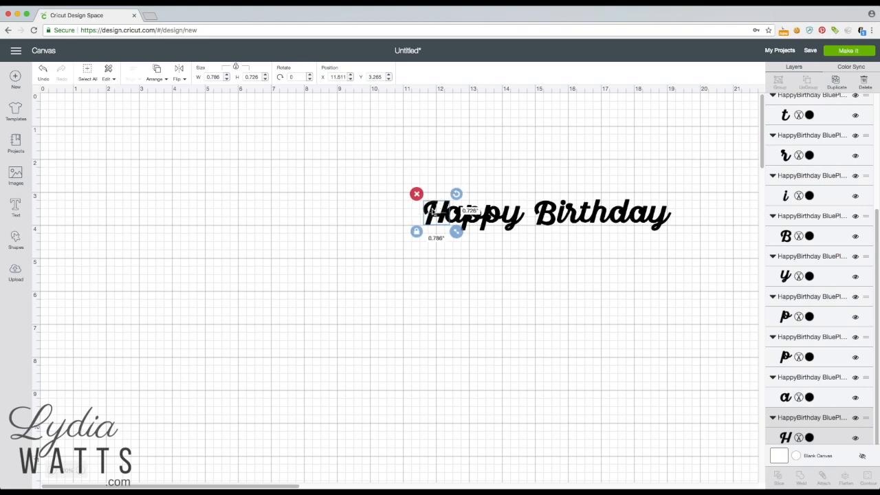
pyautogui.click(539, 219)
pyautogui.moveTo(540, 218); pyautogui.dragTo(542, 219)
# Step: Weld all the letters into one shape and open the welded lettering in the cutting mat preview
pyautogui.click(525, 261)
pyautogui.moveTo(407, 176); pyautogui.dragTo(694, 240)
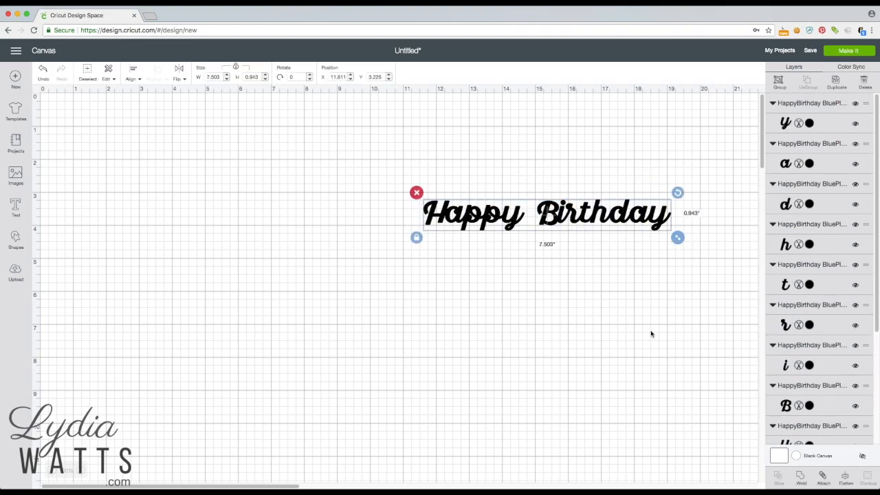
pyautogui.click(803, 479)
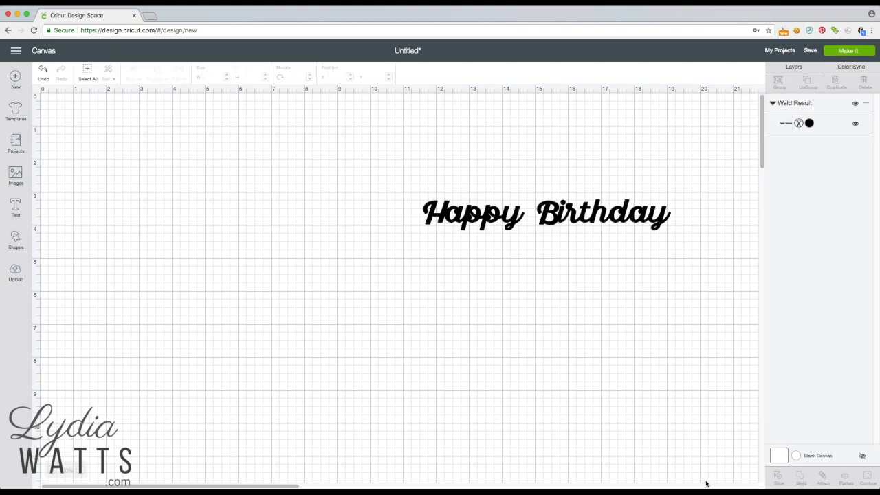
pyautogui.click(564, 221)
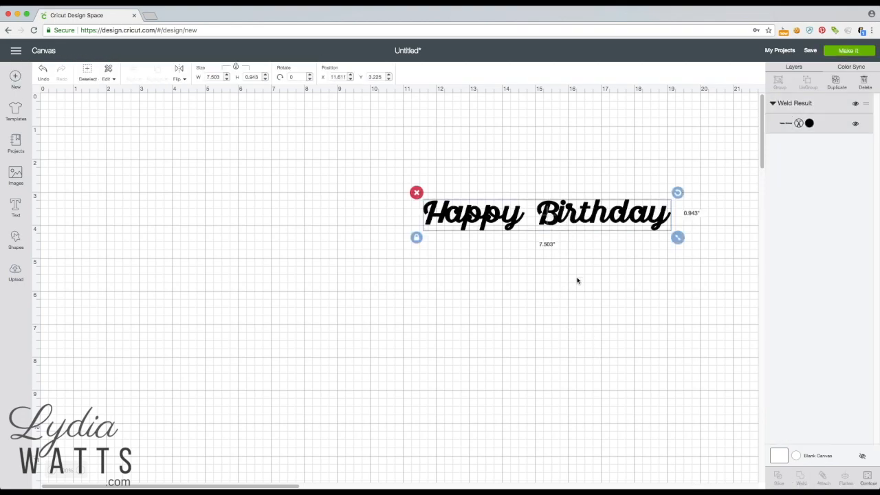
pyautogui.click(848, 50)
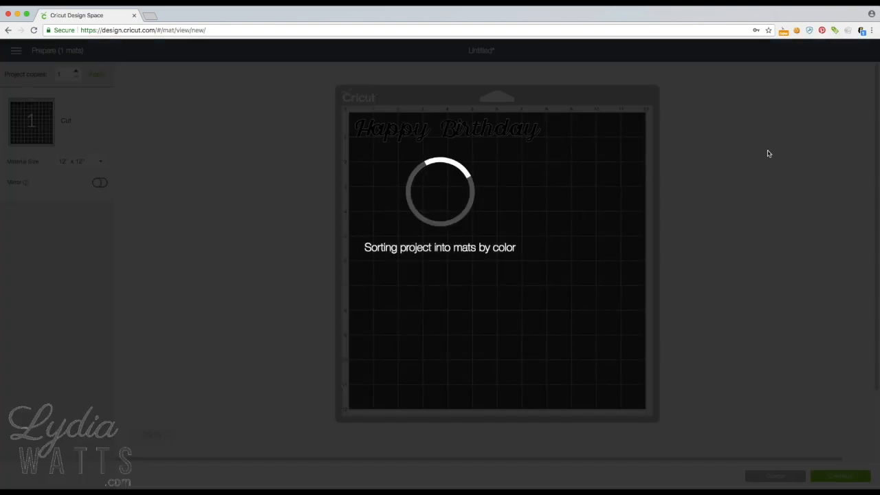